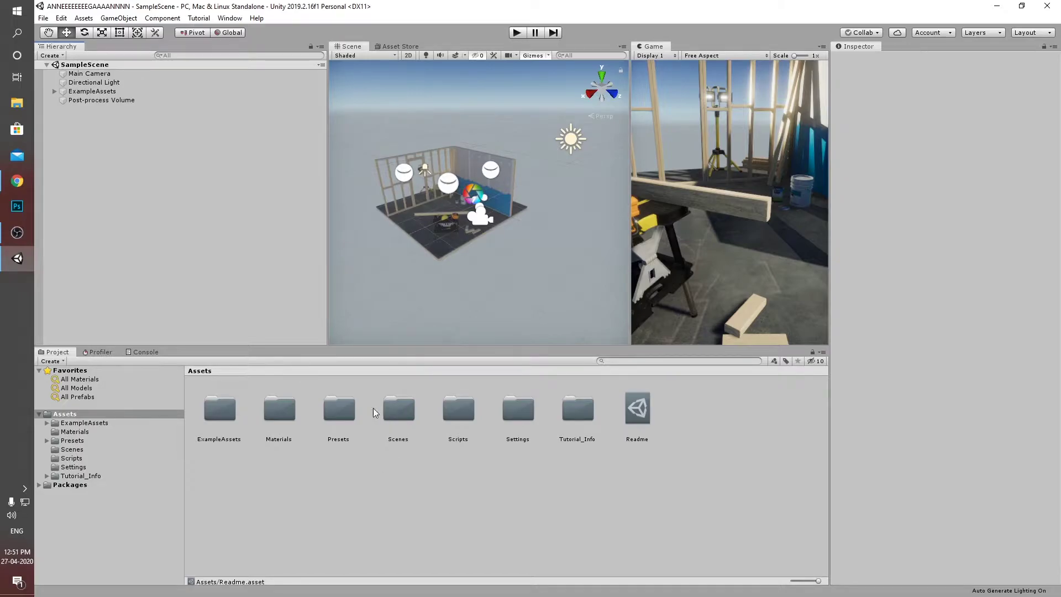
Step: Open the Scenes folder and replace SampleScene with a new empty scene
{"action": "double_click", "coordinate": [399, 412]}
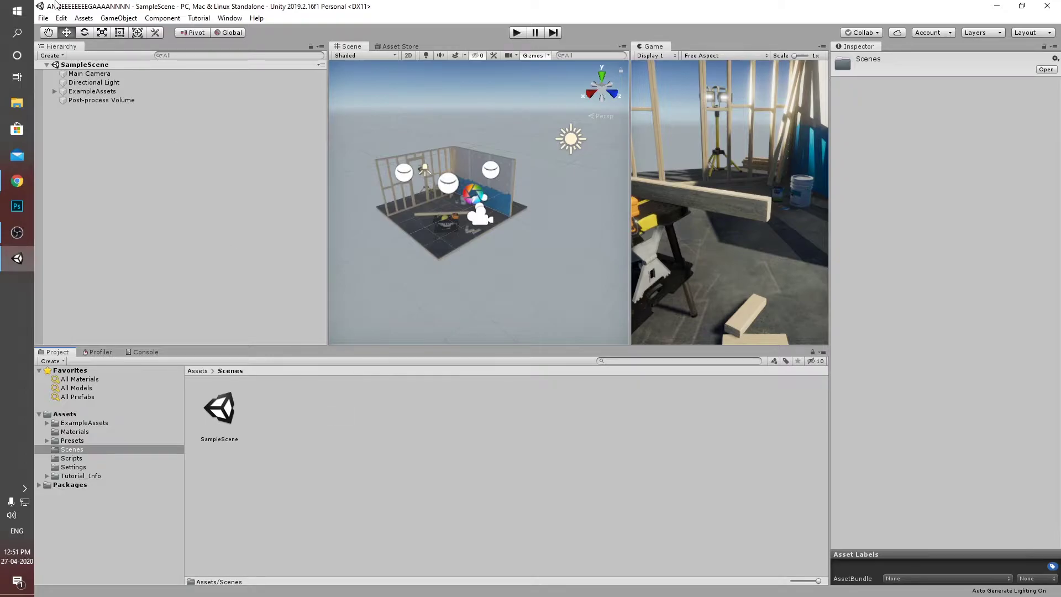
{"action": "left_click", "coordinate": [43, 17]}
{"action": "left_click", "coordinate": [48, 32]}
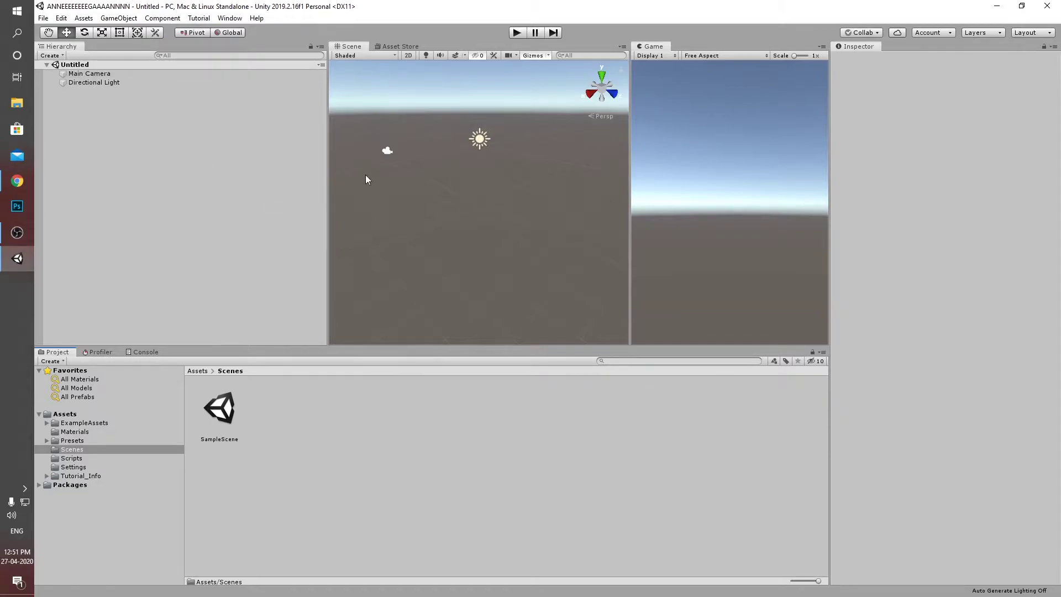
Step: Inspect the new scene's Main Camera and Directional Light, then deselect them
{"action": "left_click", "coordinate": [134, 74]}
{"action": "left_click", "coordinate": [137, 82]}
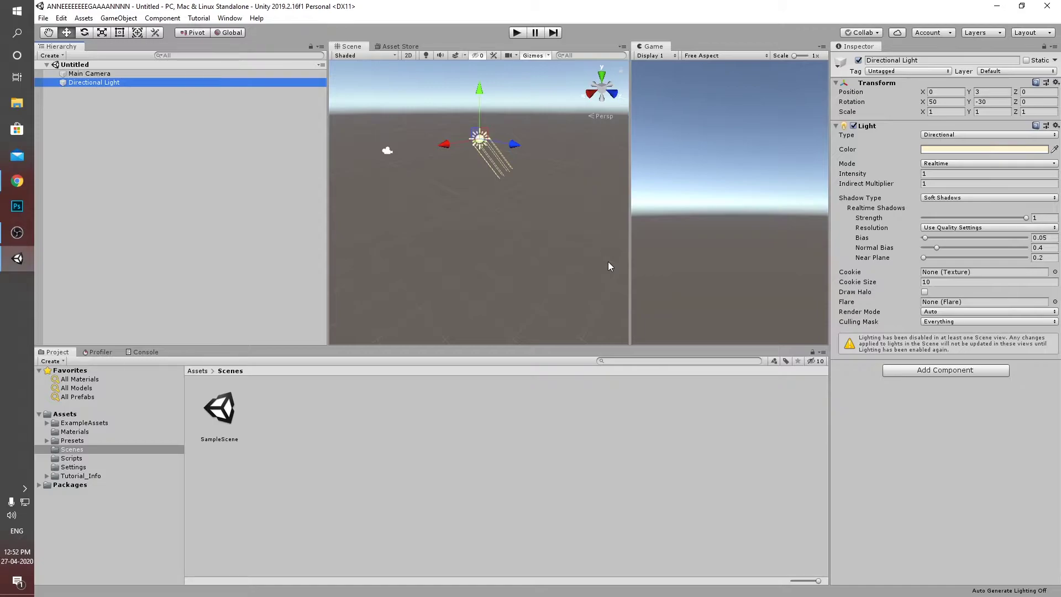
{"action": "left_click", "coordinate": [127, 158]}
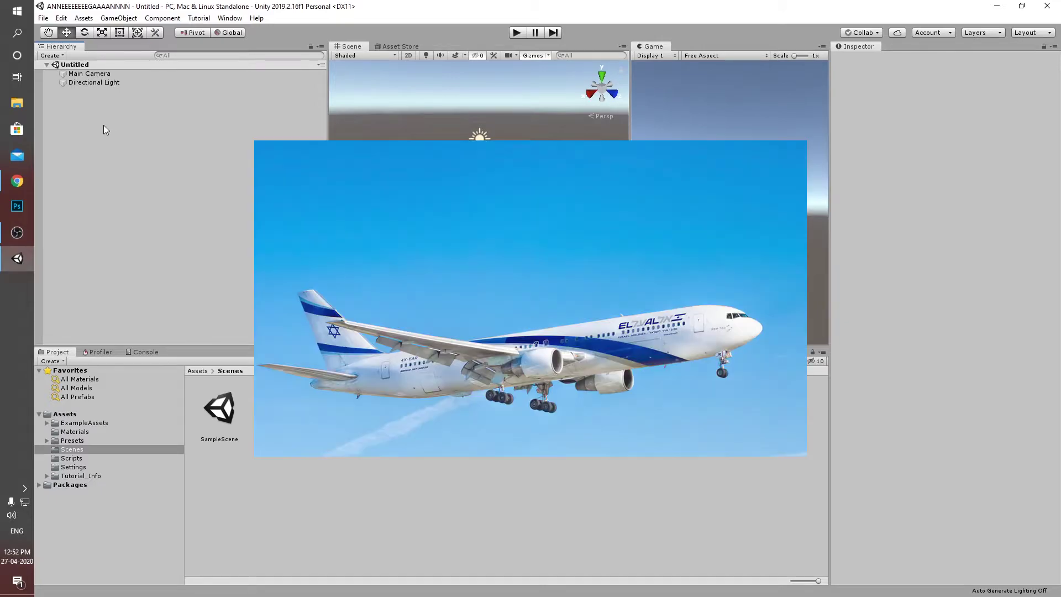
Step: Add a ground Plane at 0,0,0 with scale 1 and orbit the view around it
{"action": "right_click", "coordinate": [104, 125]}
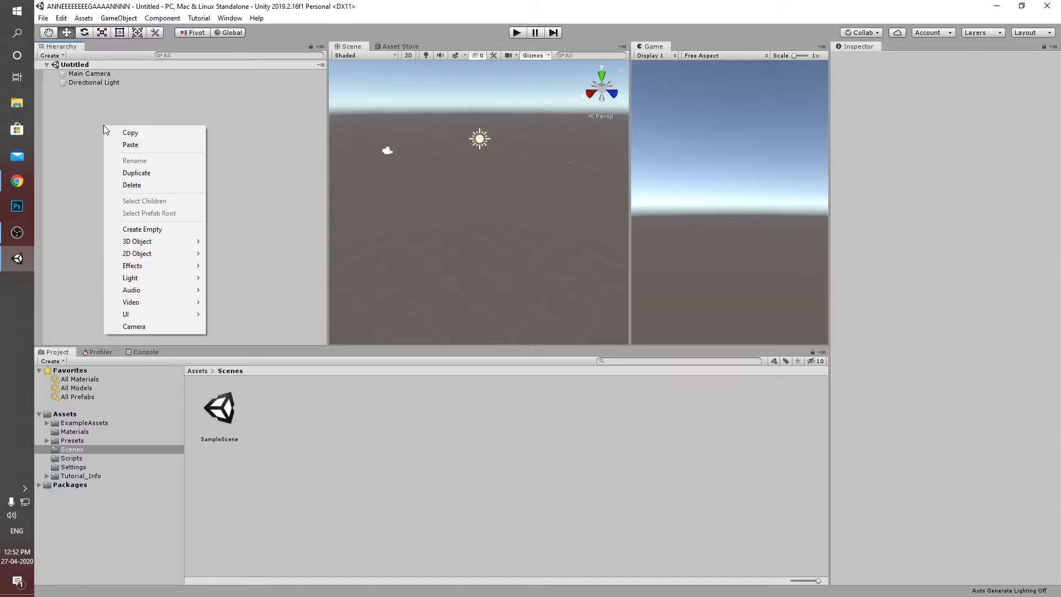
{"action": "mouse_move", "coordinate": [158, 249]}
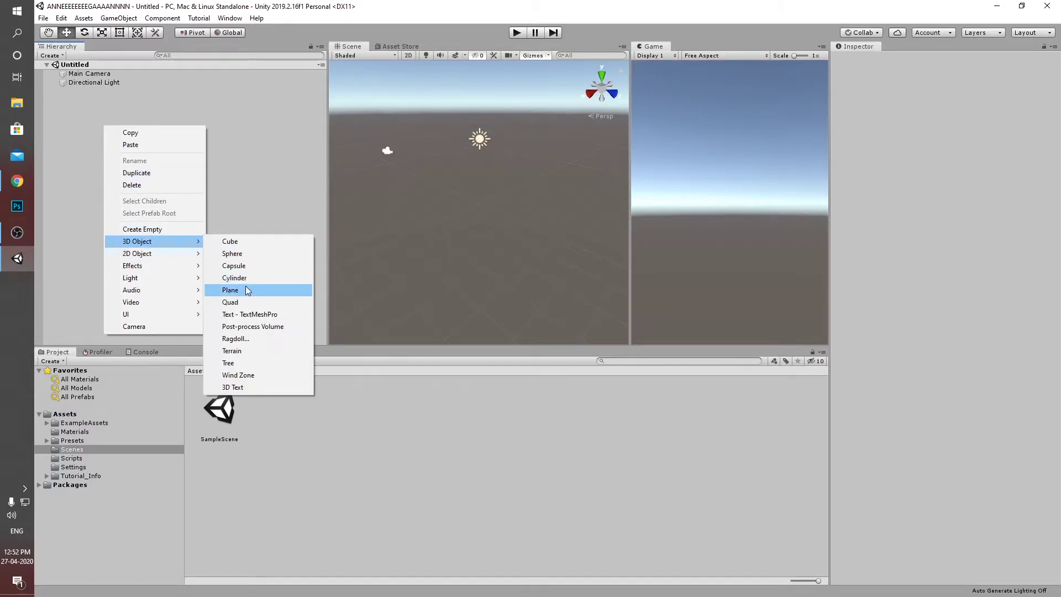
{"action": "left_click", "coordinate": [247, 290]}
{"action": "mouse_move", "coordinate": [456, 279]}
{"action": "right_mouse_down"}
{"action": "mouse_move", "coordinate": [879, 267]}
{"action": "mouse_move", "coordinate": [908, 319]}
{"action": "right_mouse_up"}
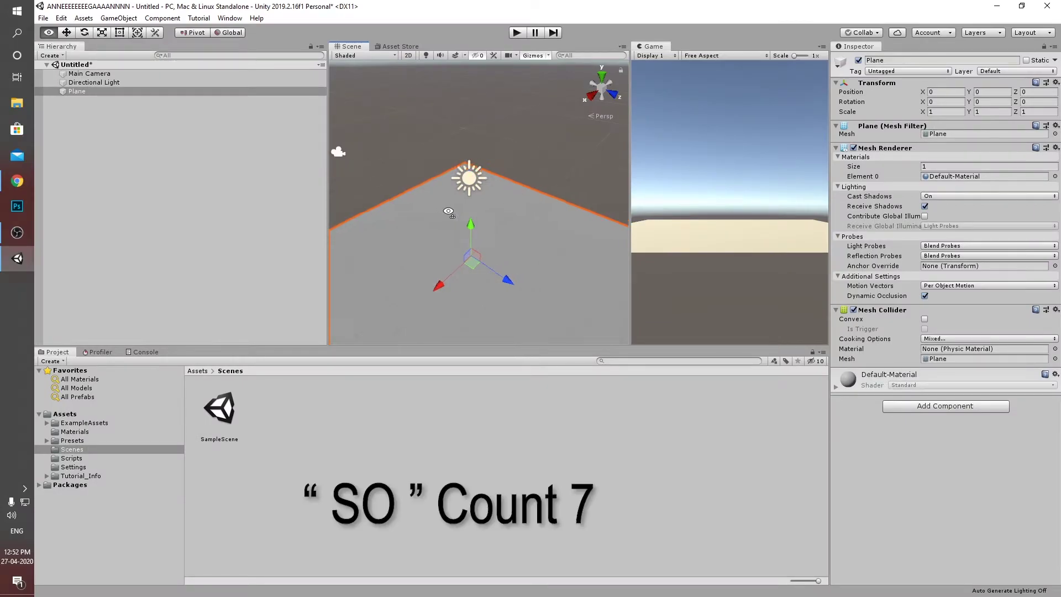
{"action": "mouse_move", "coordinate": [455, 212]}
{"action": "left_mouse_down", "text": "alt"}
{"action": "mouse_move", "coordinate": [18, 207]}
{"action": "mouse_move", "coordinate": [275, 188]}
{"action": "mouse_move", "coordinate": [730, 202]}
{"action": "left_mouse_up", "text": "alt"}
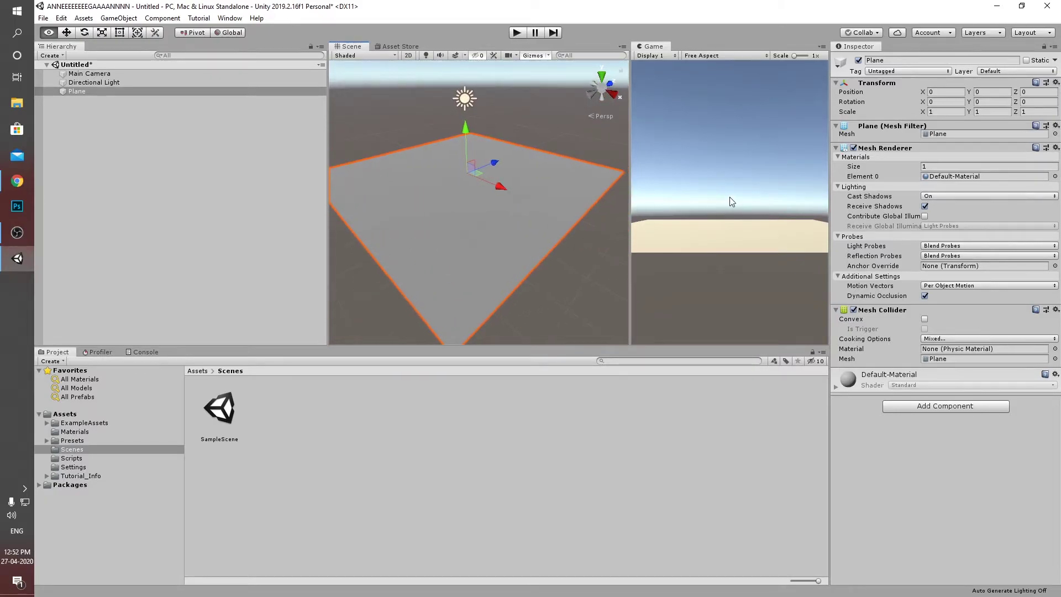
Step: Create a Cube and raise it to Y 1.18 so it rests on the Plane
{"action": "left_click", "coordinate": [141, 202]}
{"action": "right_click", "coordinate": [118, 131]}
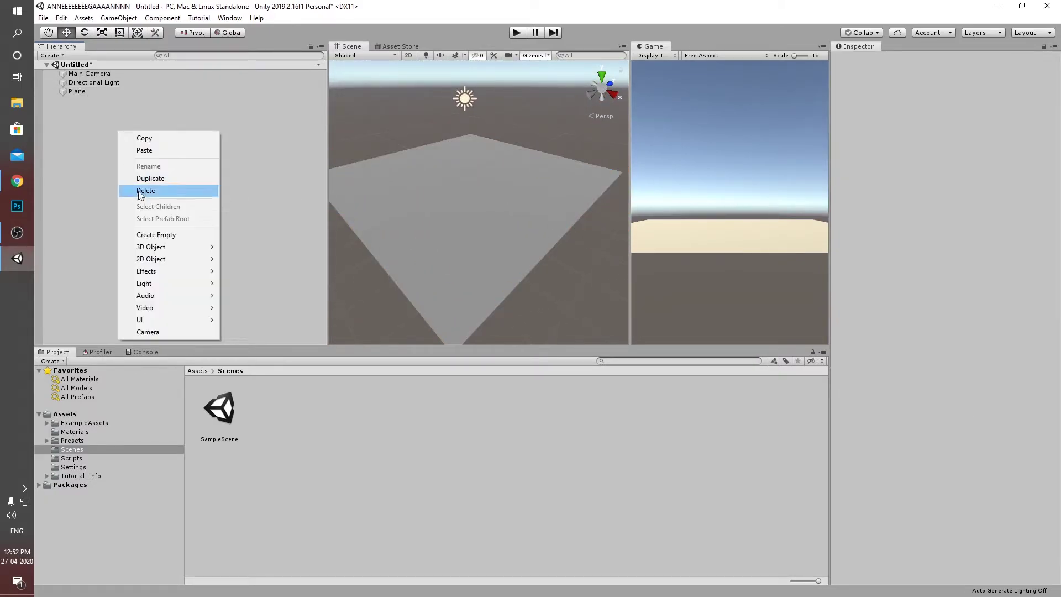
{"action": "mouse_move", "coordinate": [151, 246]}
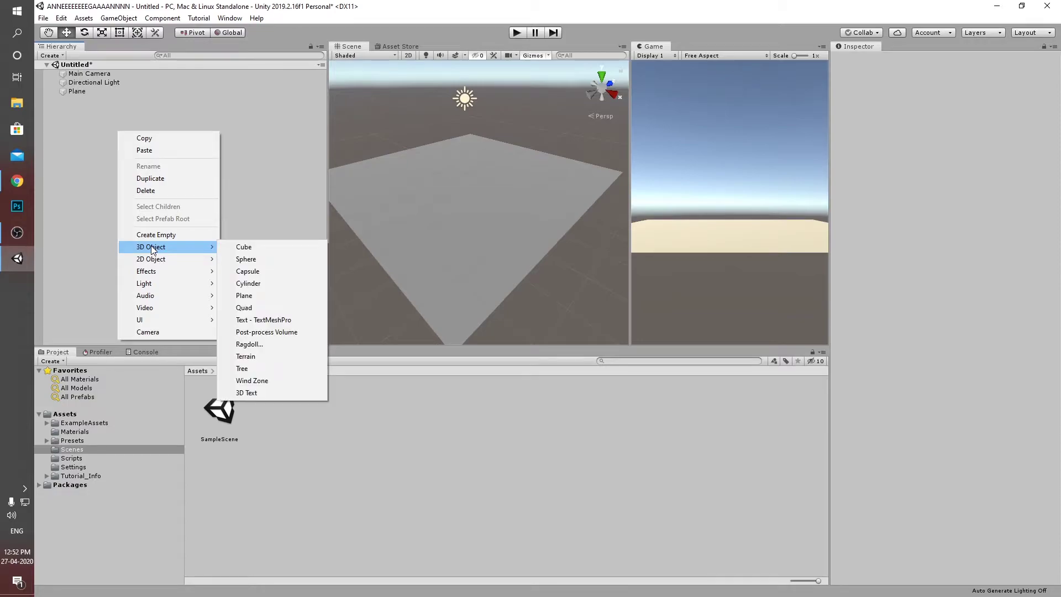
{"action": "left_click", "coordinate": [249, 247]}
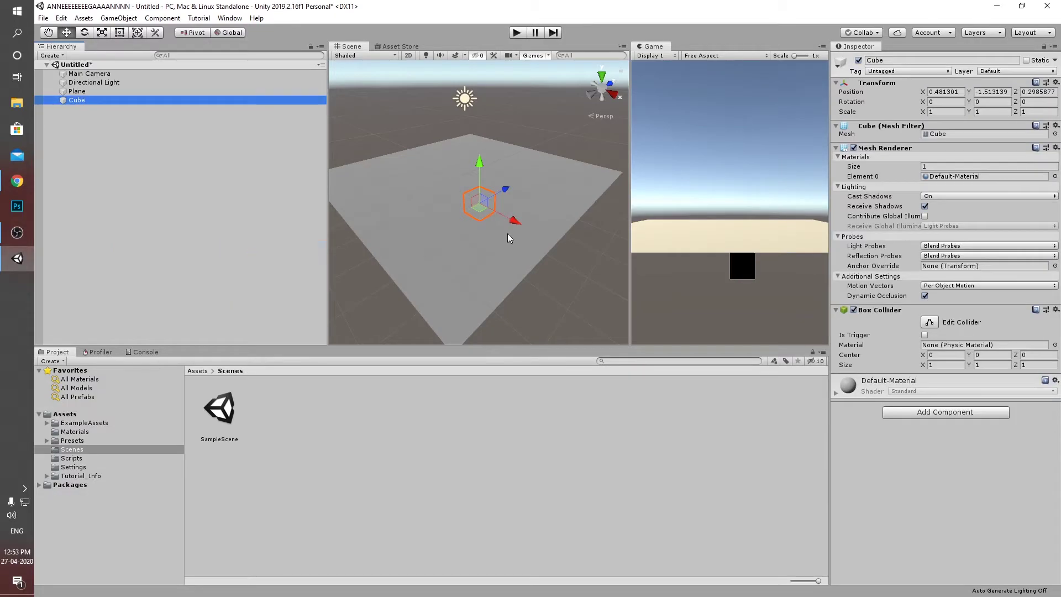
{"action": "left_click_drag", "start_coordinate": [476, 166], "coordinate": [480, 120]}
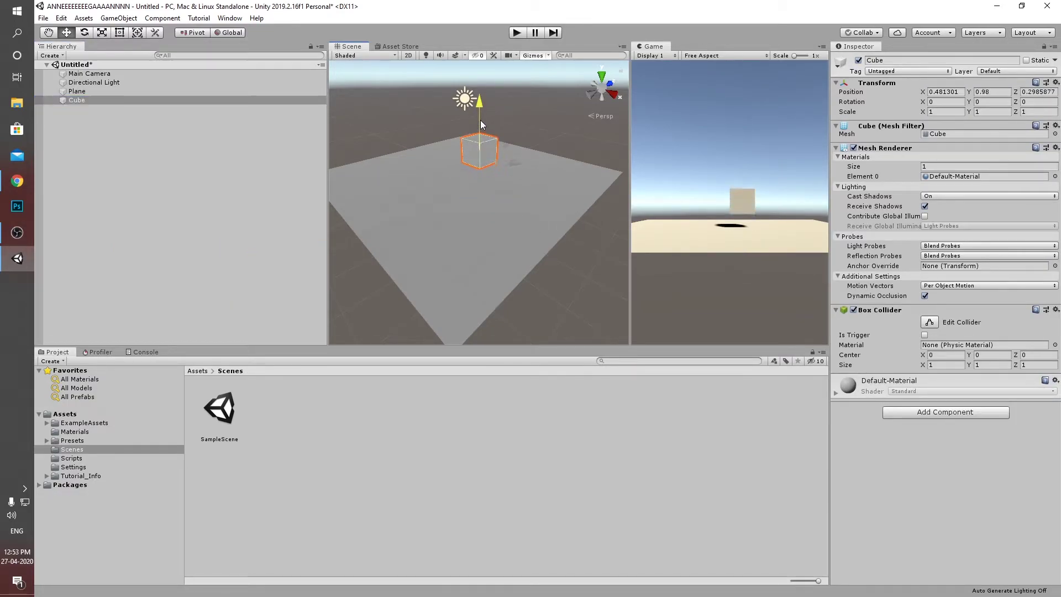
{"action": "left_click_drag", "start_coordinate": [418, 186], "coordinate": [653, 167], "text": "alt"}
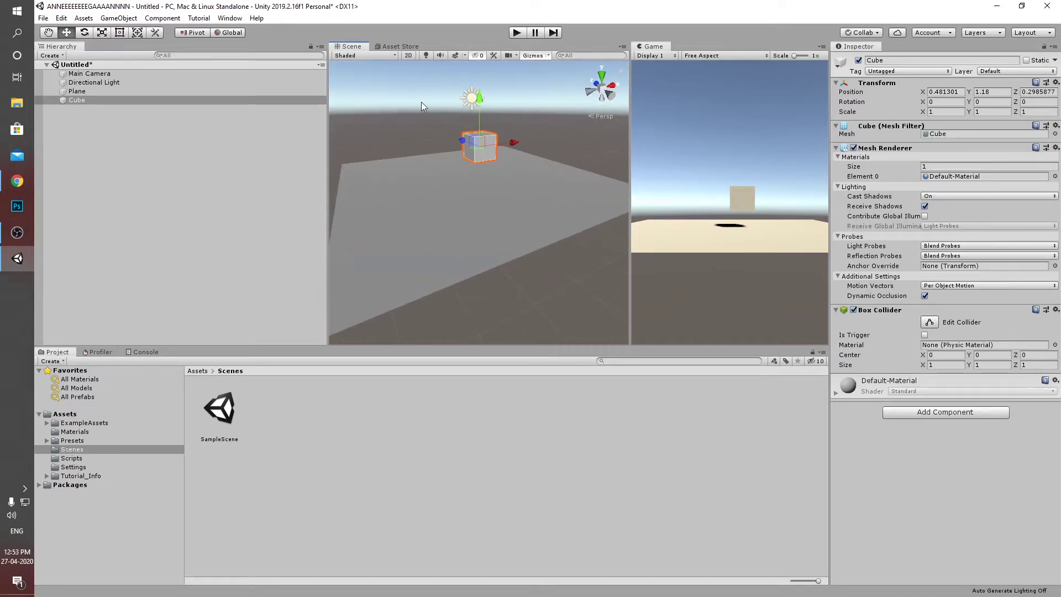
{"action": "left_click", "coordinate": [429, 123]}
{"action": "mouse_move", "coordinate": [429, 125]}
{"action": "left_mouse_down", "text": "alt"}
{"action": "mouse_move", "coordinate": [595, 141]}
{"action": "mouse_move", "coordinate": [928, 223]}
{"action": "mouse_move", "coordinate": [919, 171]}
{"action": "mouse_move", "coordinate": [334, 229]}
{"action": "mouse_move", "coordinate": [456, 138]}
{"action": "mouse_move", "coordinate": [473, 332]}
{"action": "left_mouse_up", "text": "alt"}
Step: Add Cube (1) and Cube (2), moving them right and left along X beside the first cube
{"action": "right_click", "coordinate": [129, 175]}
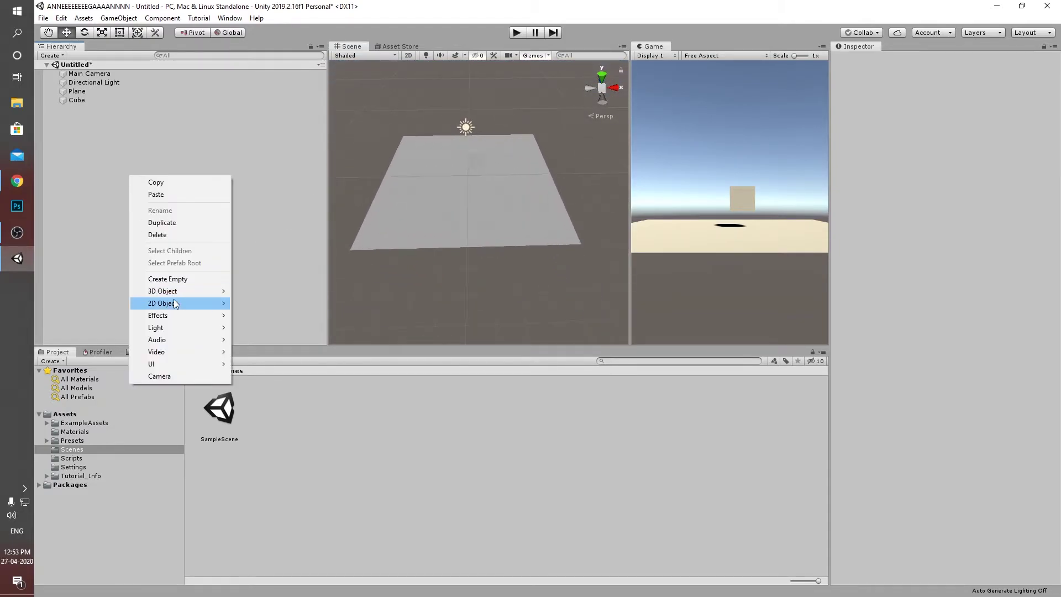
{"action": "mouse_move", "coordinate": [175, 299]}
{"action": "left_click", "coordinate": [286, 290]}
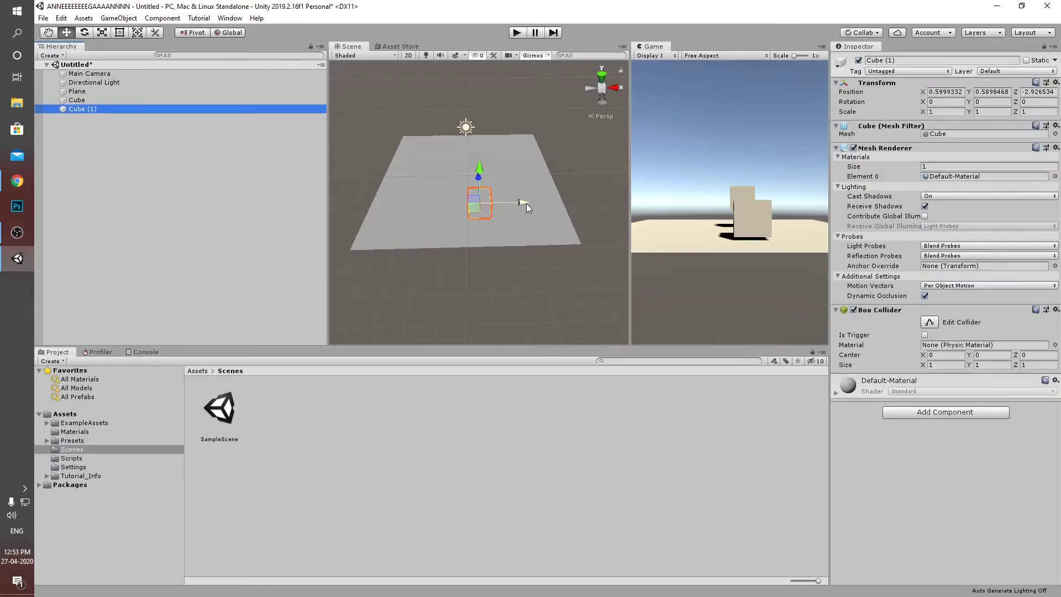
{"action": "left_click_drag", "start_coordinate": [526, 207], "coordinate": [587, 209]}
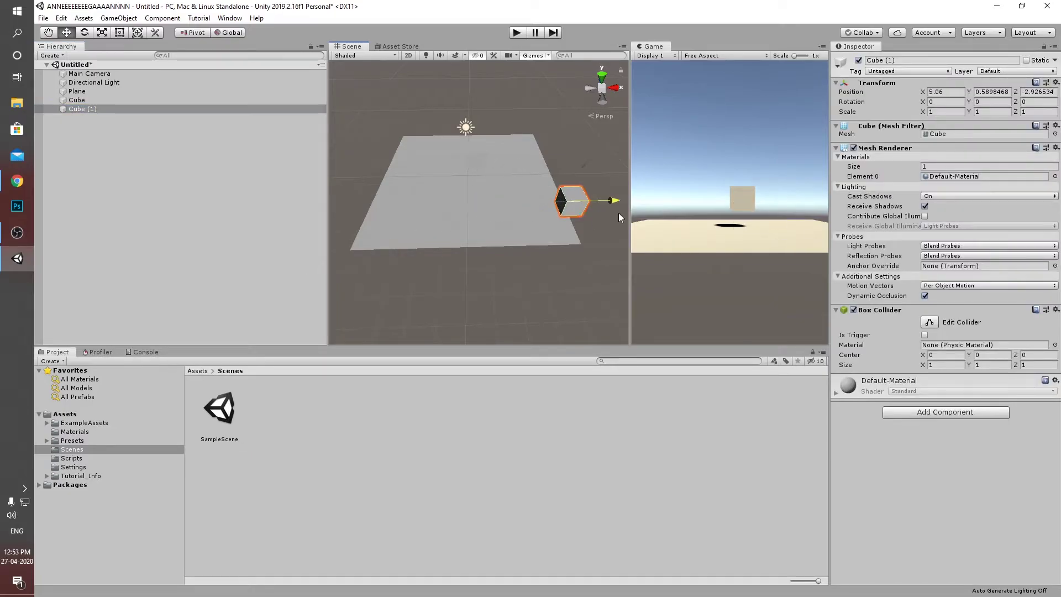
{"action": "right_click", "coordinate": [120, 142]}
{"action": "mouse_move", "coordinate": [139, 255]}
{"action": "left_click", "coordinate": [238, 257]}
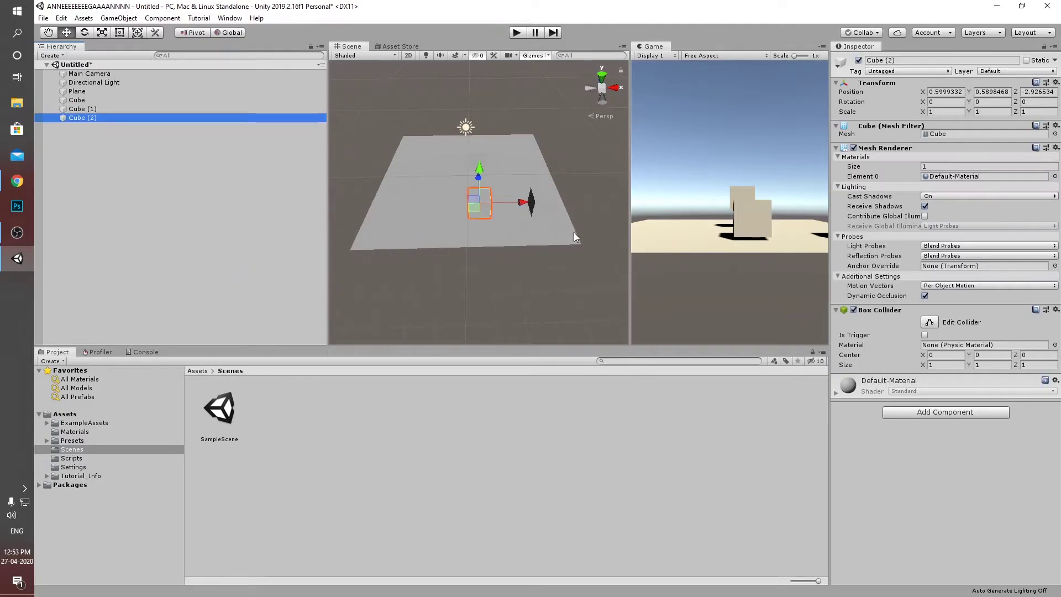
{"action": "mouse_move", "coordinate": [522, 202]}
{"action": "left_mouse_down"}
{"action": "mouse_move", "coordinate": [483, 204]}
{"action": "mouse_move", "coordinate": [556, 237]}
{"action": "mouse_move", "coordinate": [139, 223]}
{"action": "mouse_move", "coordinate": [1035, 224]}
{"action": "left_mouse_up"}
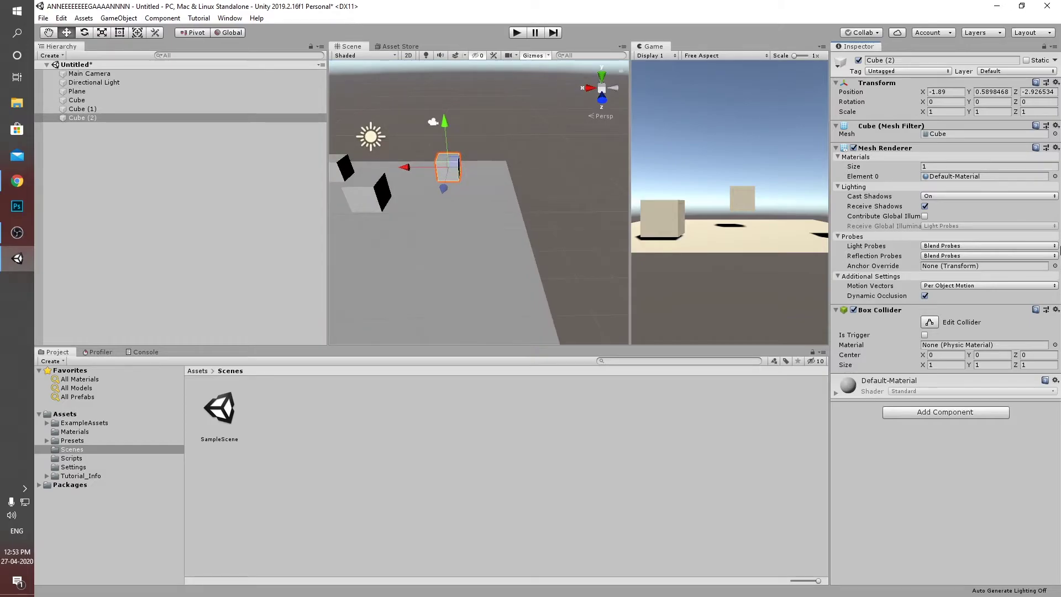
Step: Orbit the view over the plane and cubes, then run the scene in Play mode
{"action": "mouse_move", "coordinate": [480, 179]}
{"action": "left_mouse_down", "text": "alt"}
{"action": "mouse_move", "coordinate": [171, 203]}
{"action": "mouse_move", "coordinate": [572, 201]}
{"action": "left_mouse_up", "text": "alt"}
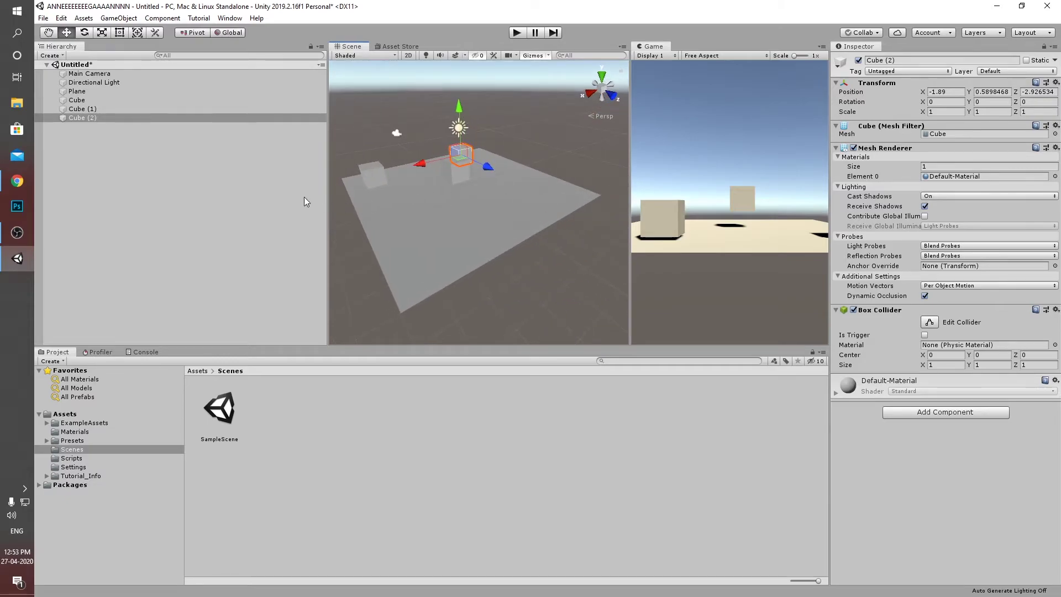
{"action": "left_click", "coordinate": [304, 197]}
{"action": "left_click", "coordinate": [512, 33]}
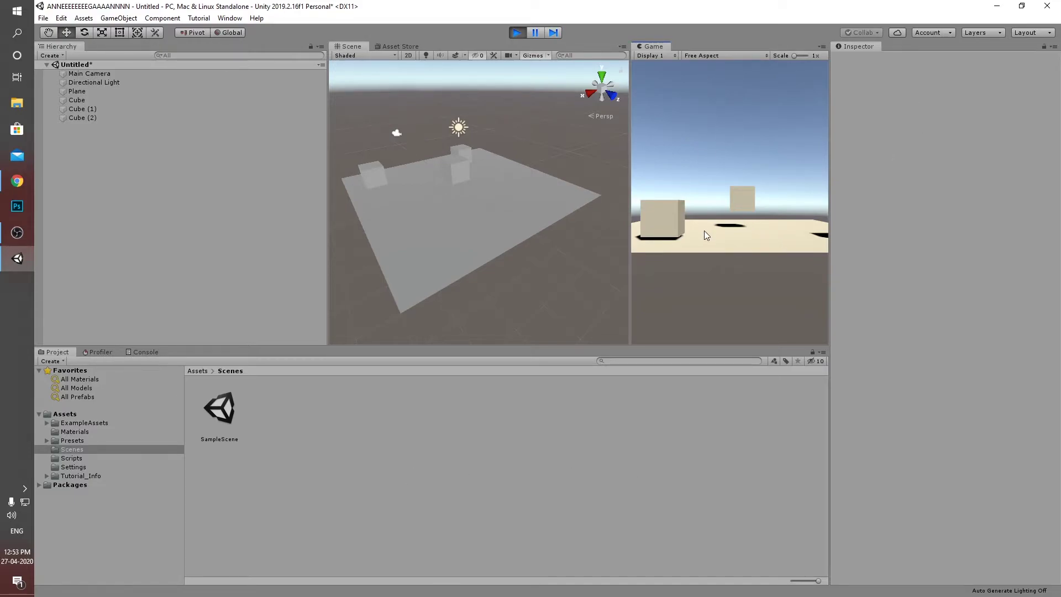
Step: Stop Play mode and select Main Camera to show its Transform and Camera components
{"action": "left_click", "coordinate": [517, 32]}
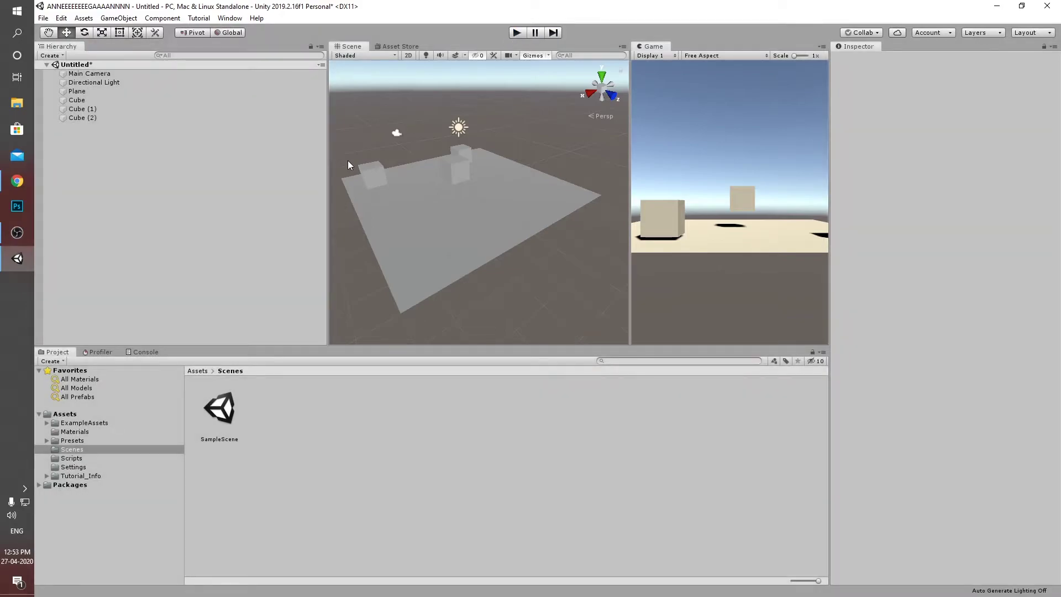
{"action": "left_click", "coordinate": [119, 75]}
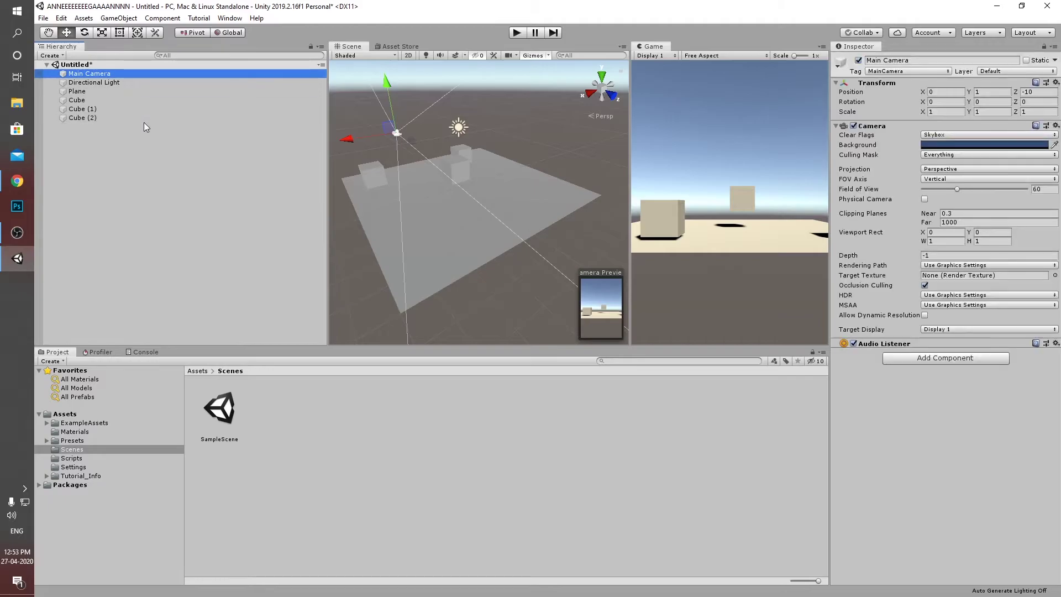
Step: Drag SimpleCameraController.cs from Assets/Scripts onto the Main Camera and enter Play mode
{"action": "left_click", "coordinate": [194, 372]}
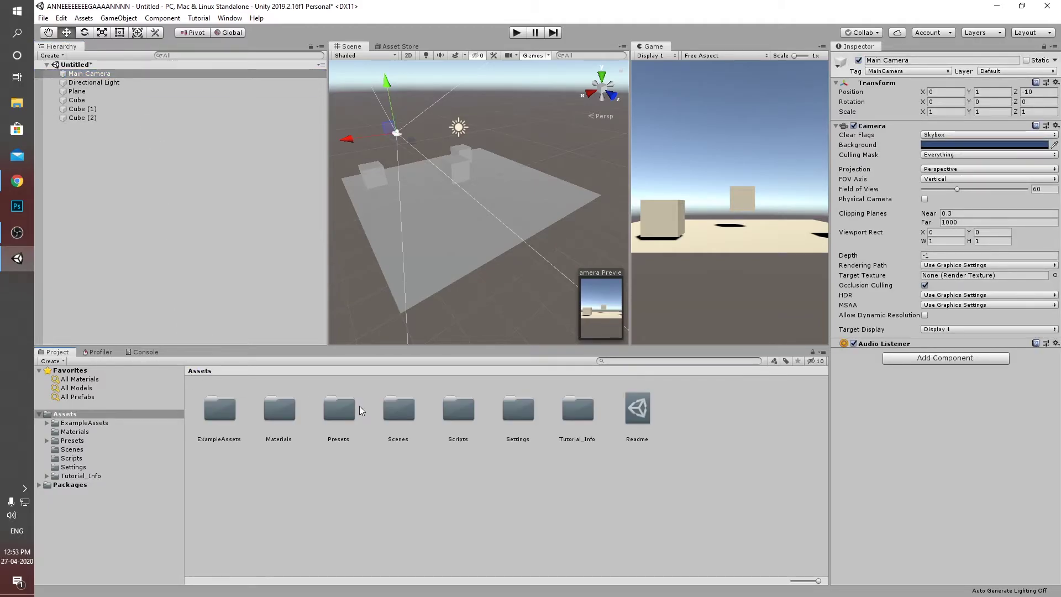
{"action": "double_click", "coordinate": [446, 416]}
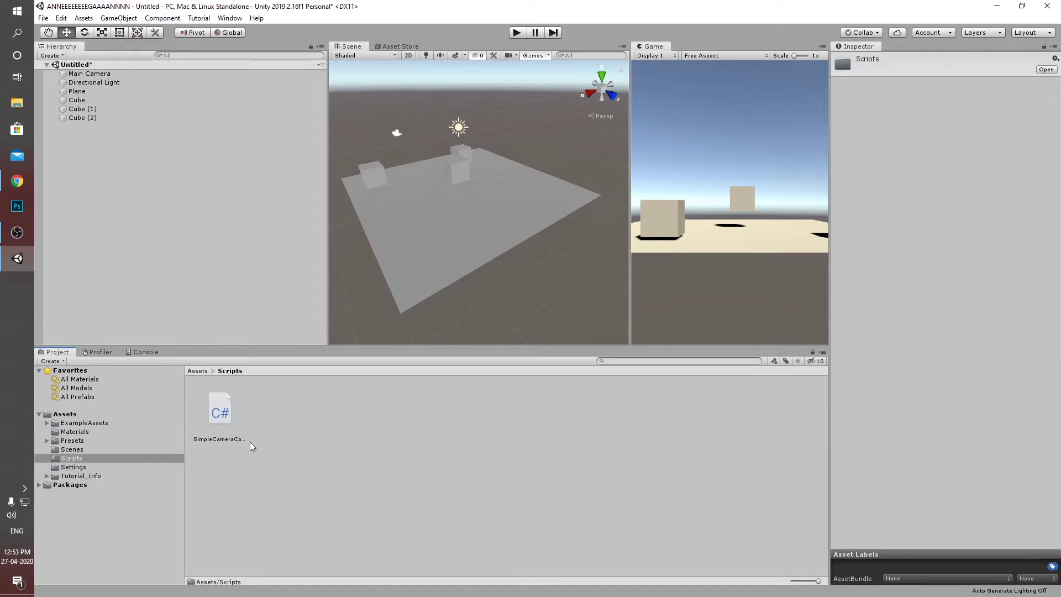
{"action": "left_click", "coordinate": [221, 414]}
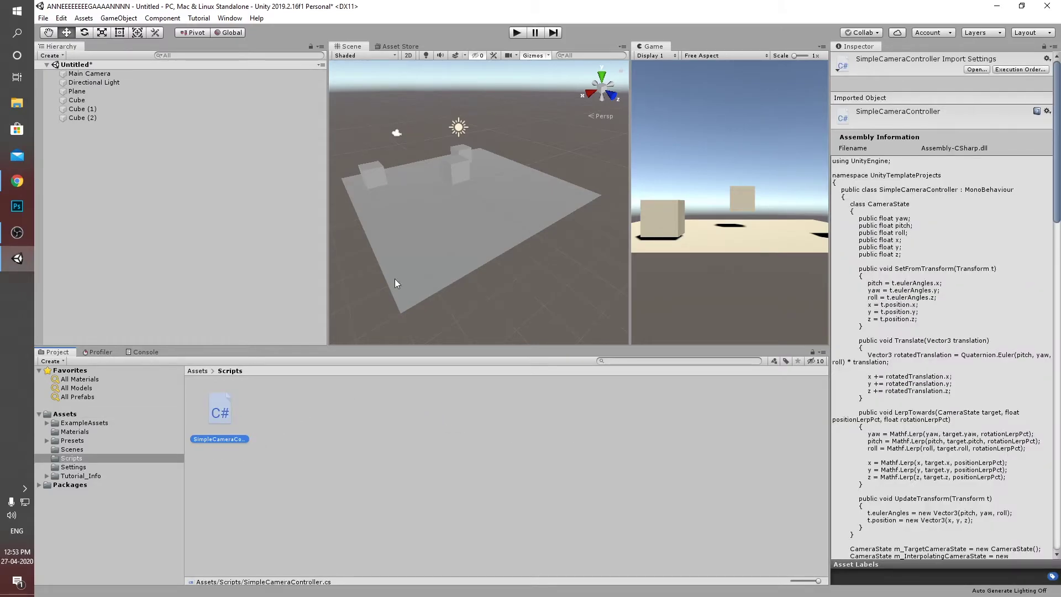
{"action": "left_click", "coordinate": [137, 75]}
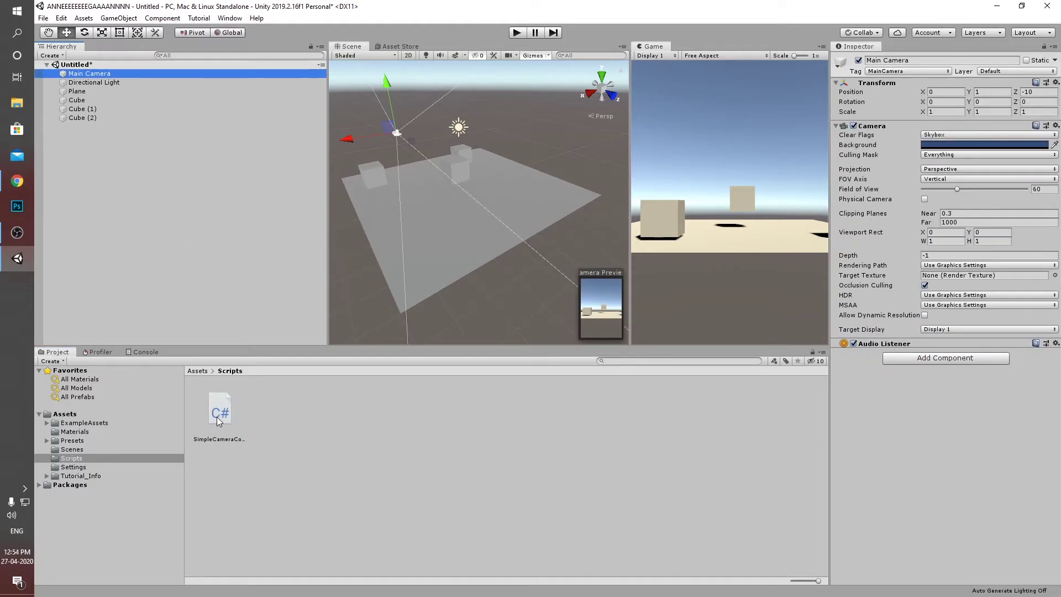
{"action": "left_click_drag", "start_coordinate": [218, 421], "coordinate": [883, 378]}
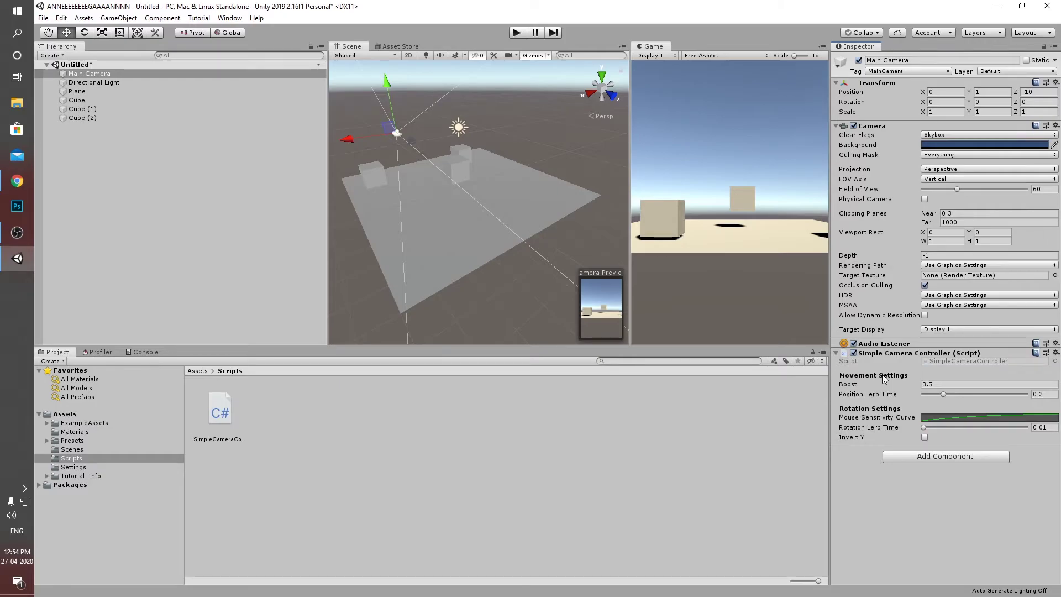
{"action": "left_click", "coordinate": [518, 33]}
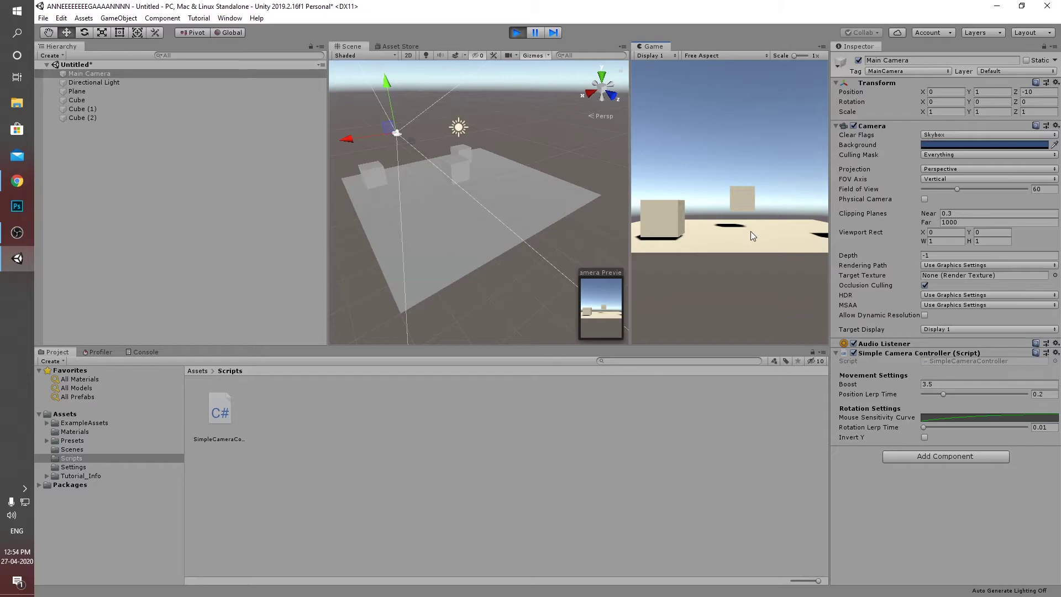
Step: Fly the camera with WASD around the first cube, moving in close and back out
{"action": "key", "text": "w"}
{"action": "key", "text": "a"}
{"action": "key", "text": "s"}
{"action": "key", "text": "d"}
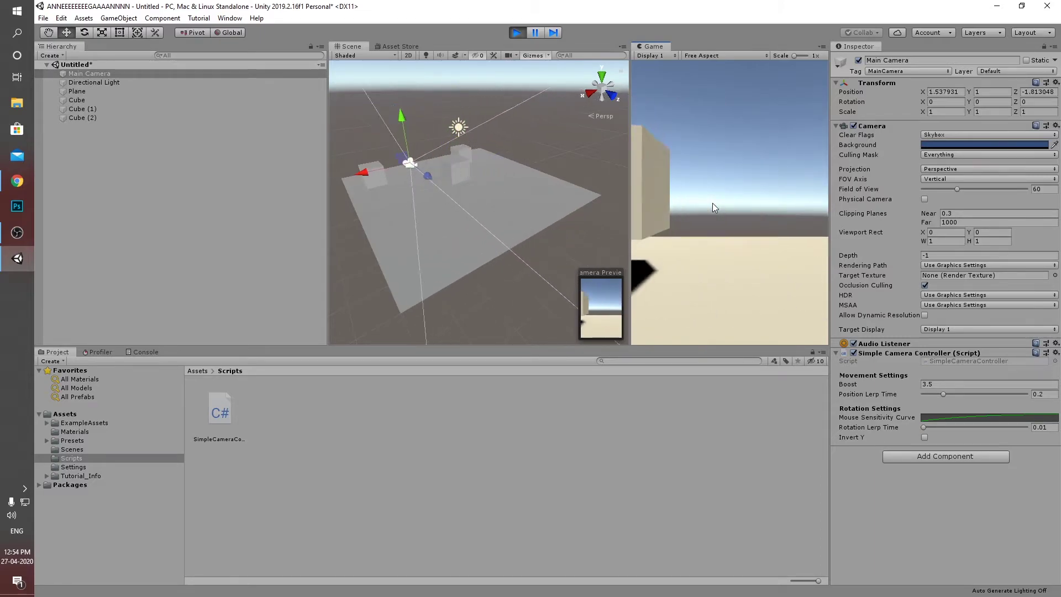
{"action": "key", "text": "w"}
{"action": "key", "text": "a"}
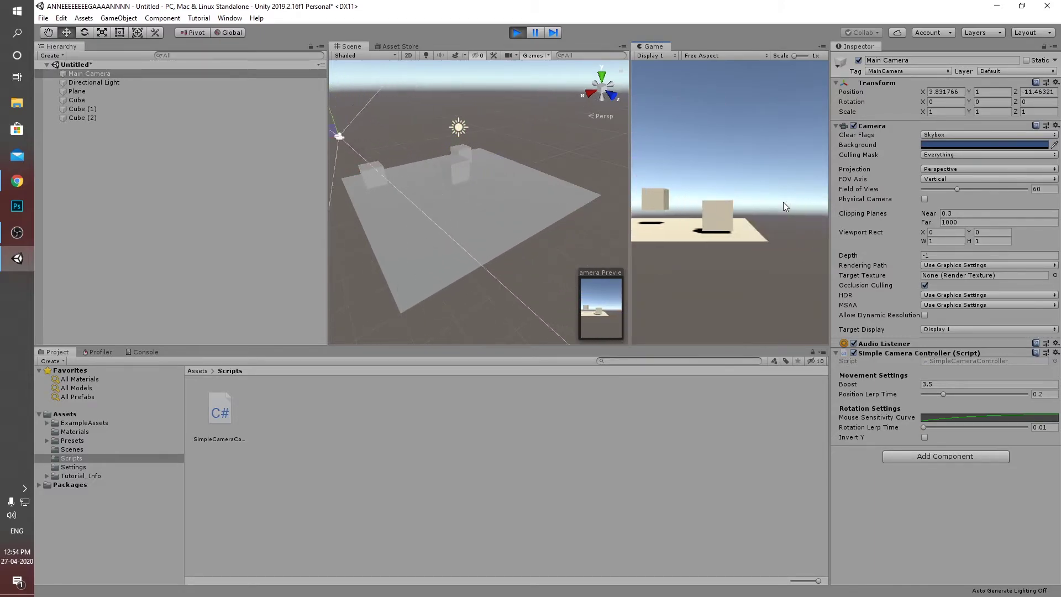
{"action": "key", "text": "s"}
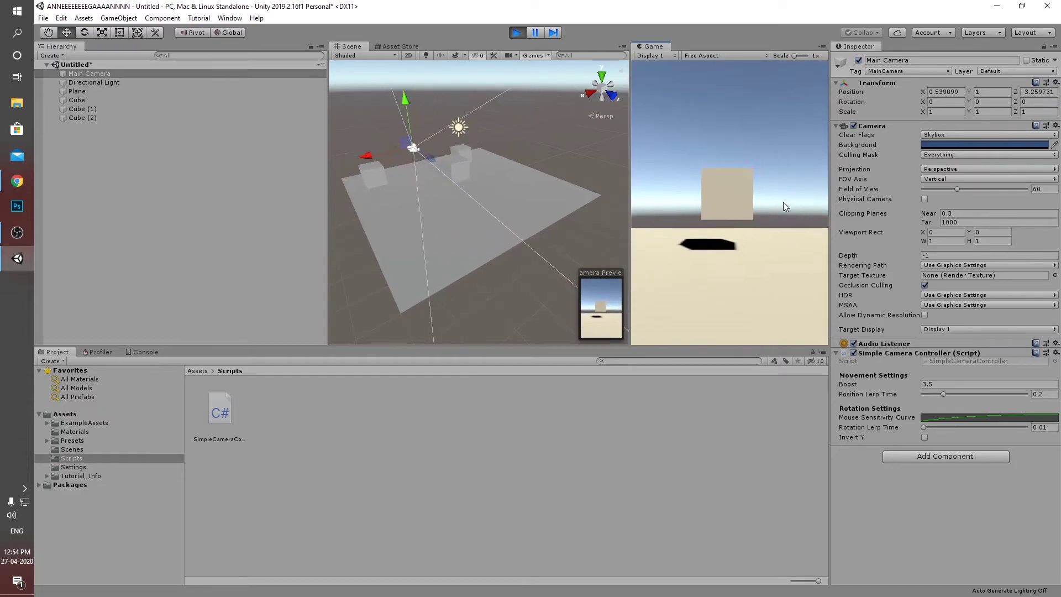
{"action": "key", "text": "a"}
{"action": "key", "text": "w"}
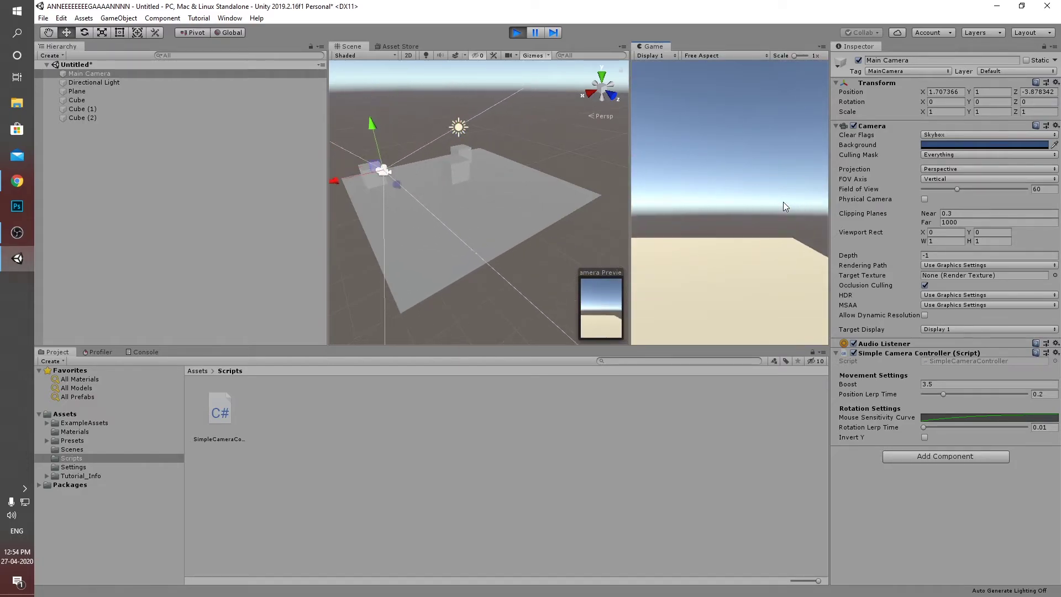
{"action": "key", "text": "s"}
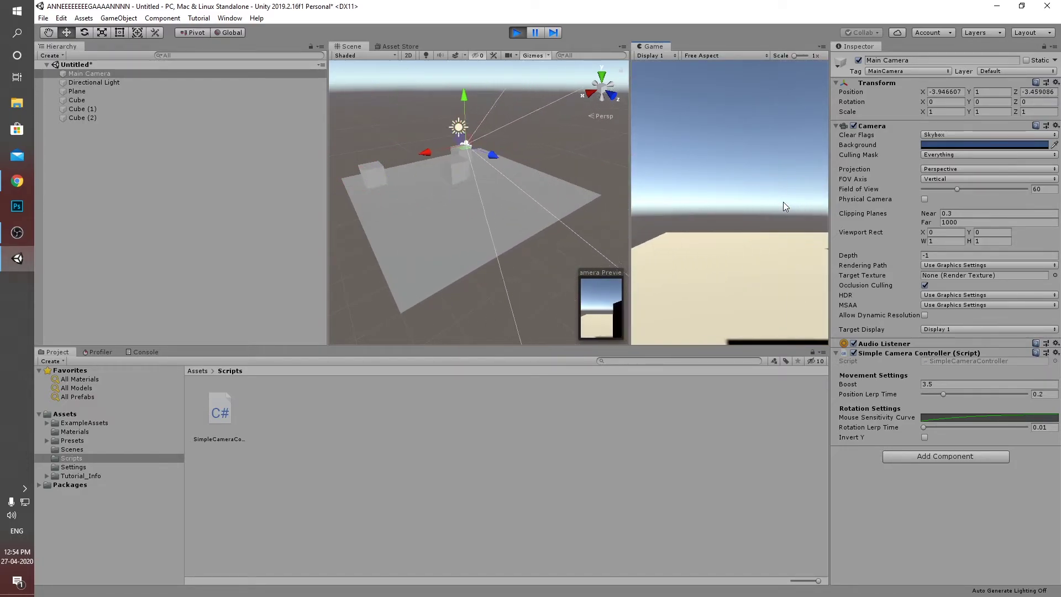
{"action": "key", "text": "d"}
Step: Fly toward the cubes, slide out to the left, and rise while turning to face them
{"action": "key", "text": "w"}
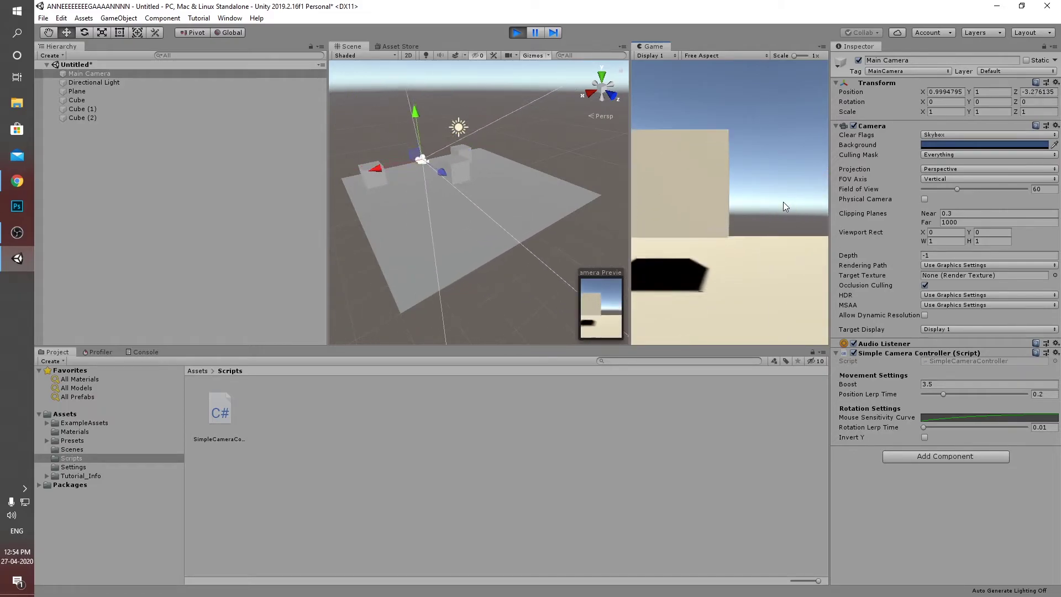
{"action": "key", "text": "a"}
{"action": "key", "text": "a"}
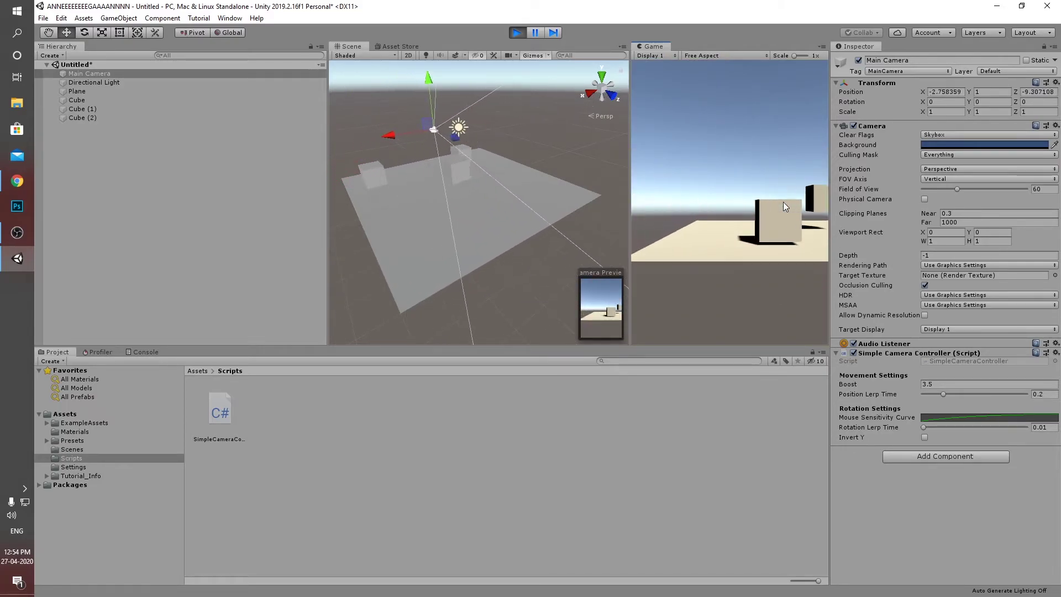
{"action": "key", "text": "w"}
{"action": "key", "text": "s"}
{"action": "key", "text": "d"}
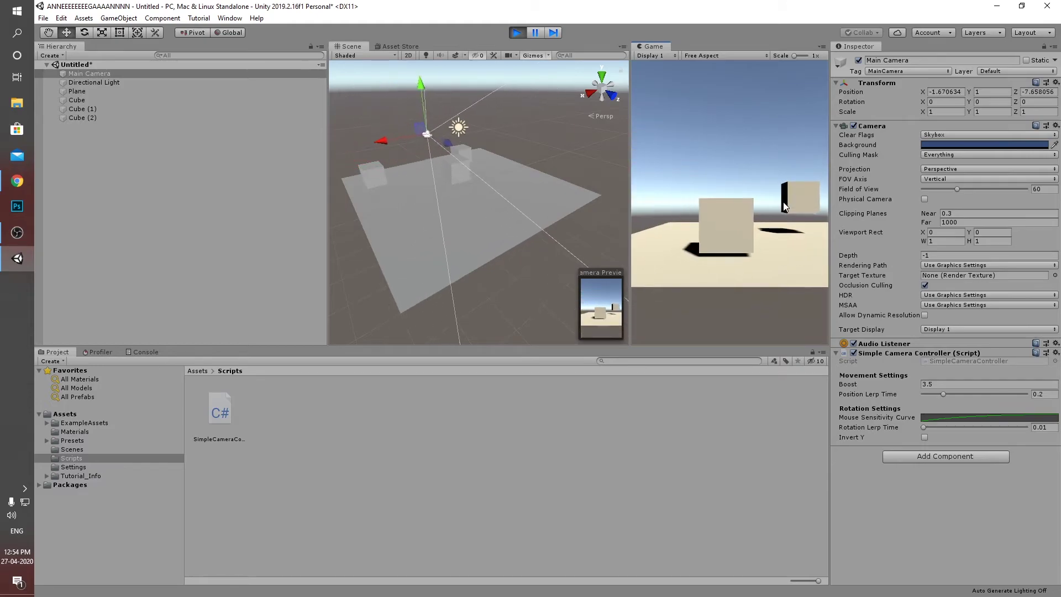
{"action": "key", "text": "a"}
{"action": "key", "text": "s"}
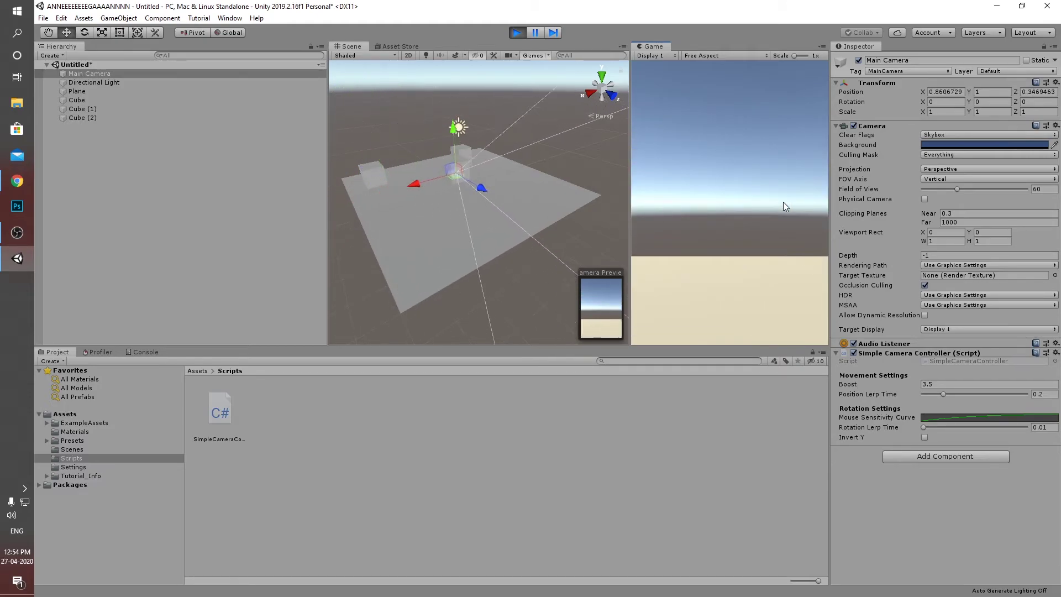
{"action": "key", "text": "w"}
{"action": "right_click_drag", "start_coordinate": [783, 201], "coordinate": [787, 143]}
Step: View the cubes from the far side, then pull back to an overview near -11.47, 3.09, -10.12
{"action": "key", "text": "w"}
{"action": "key", "text": "a"}
{"action": "key", "text": "w"}
{"action": "key", "text": "w"}
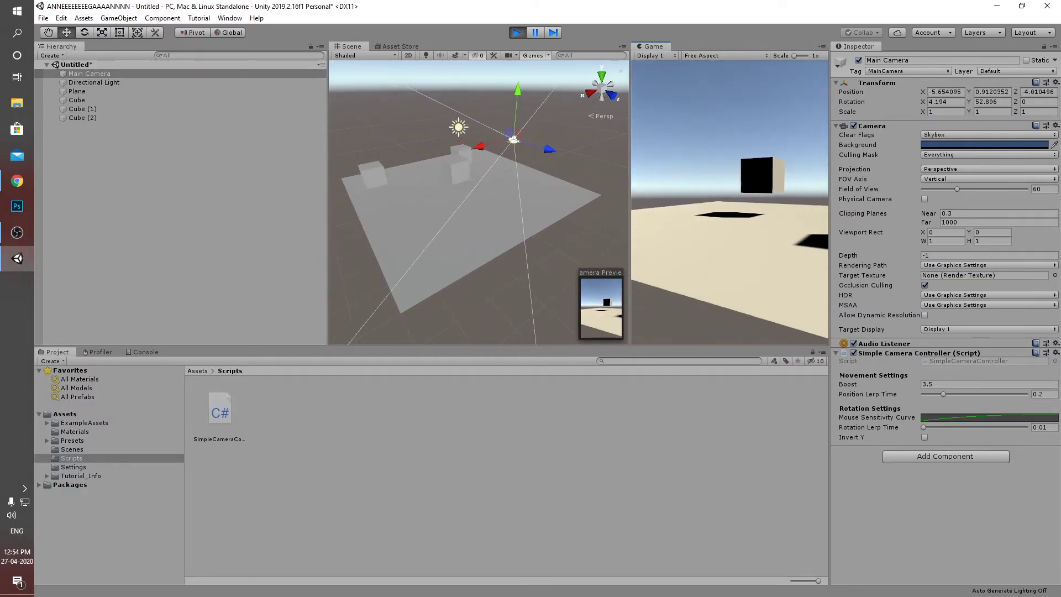
{"action": "key", "text": "w"}
{"action": "key", "text": "s"}
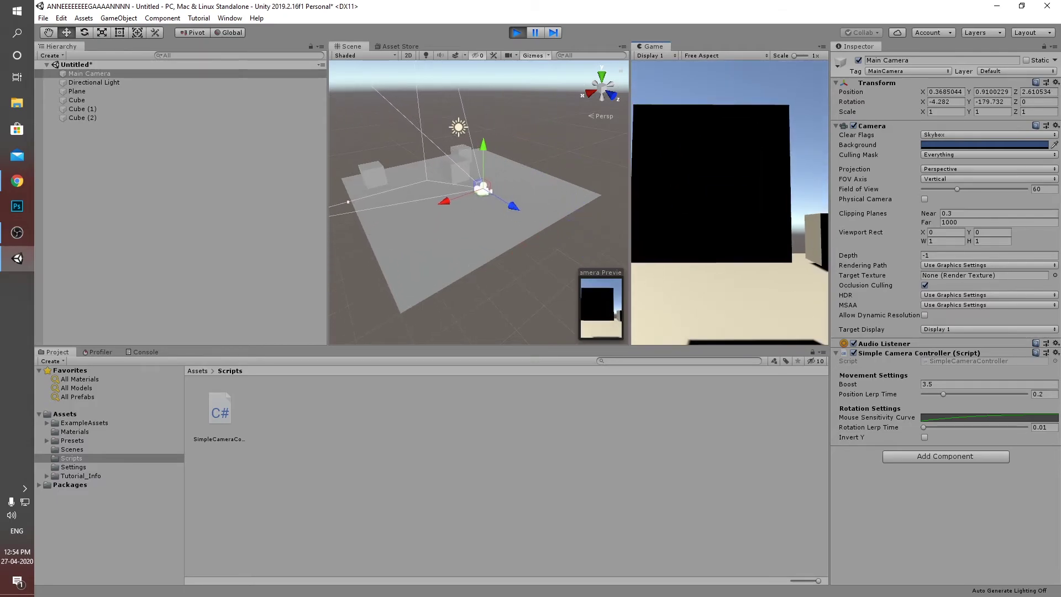
{"action": "key", "text": "w"}
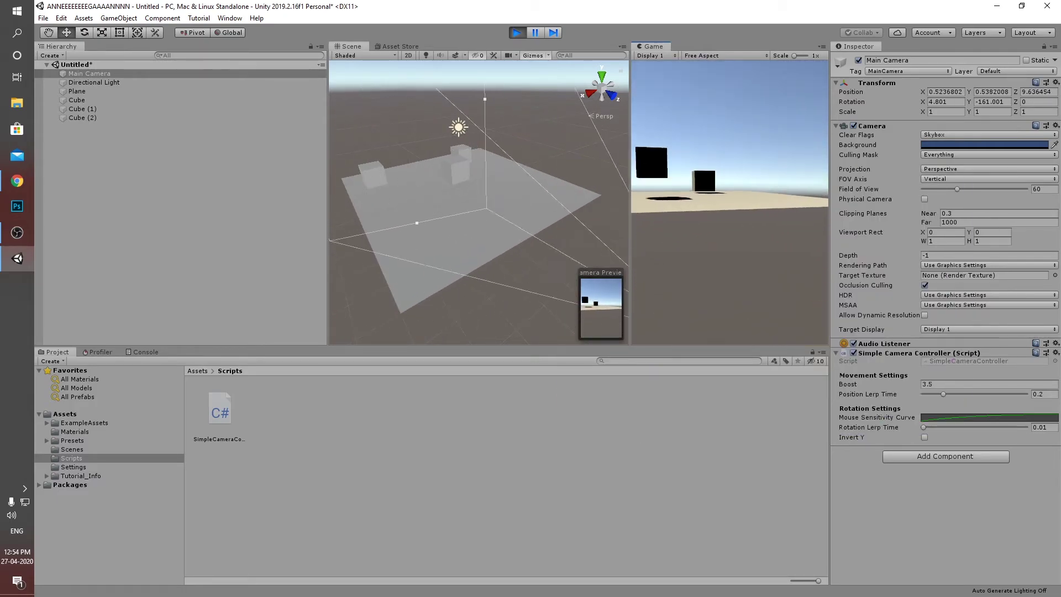
{"action": "right_click_drag", "start_coordinate": [788, 144], "coordinate": [788, 143]}
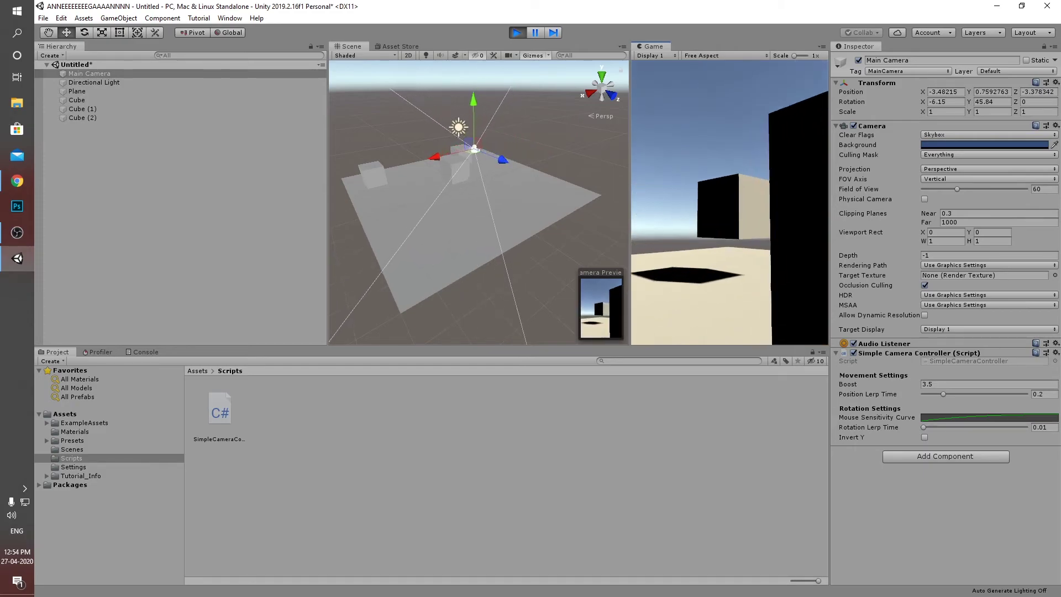
{"action": "key", "text": "d"}
{"action": "key", "text": "s"}
{"action": "right_click_drag", "start_coordinate": [714, 184], "coordinate": [714, 184]}
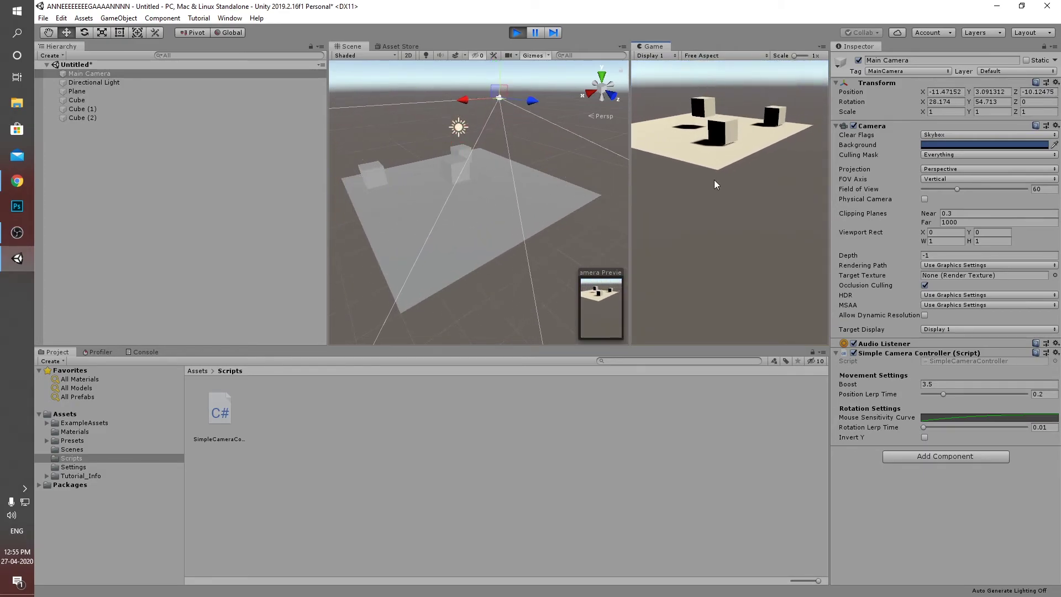